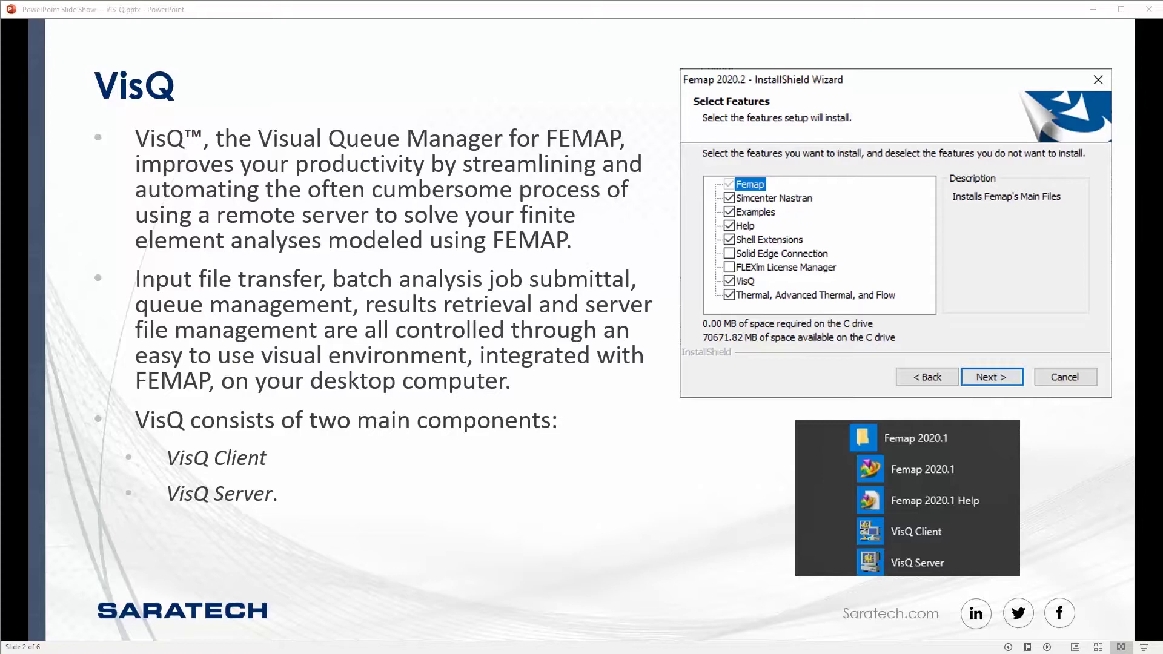
key(Right)
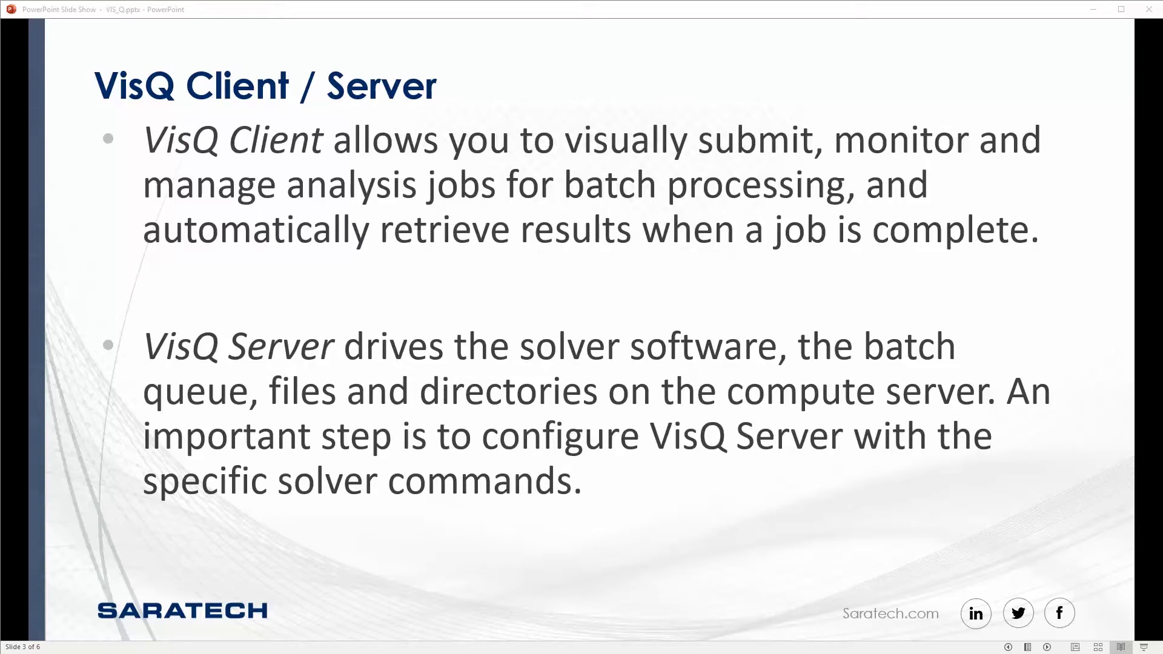
key(Right)
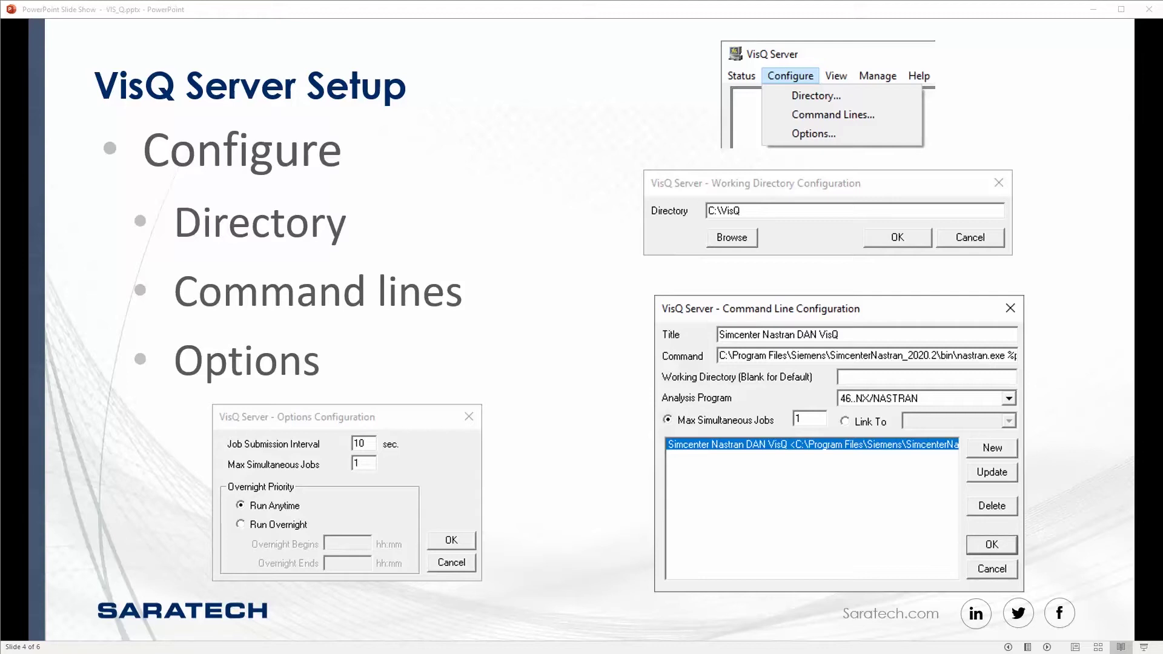
key(Right)
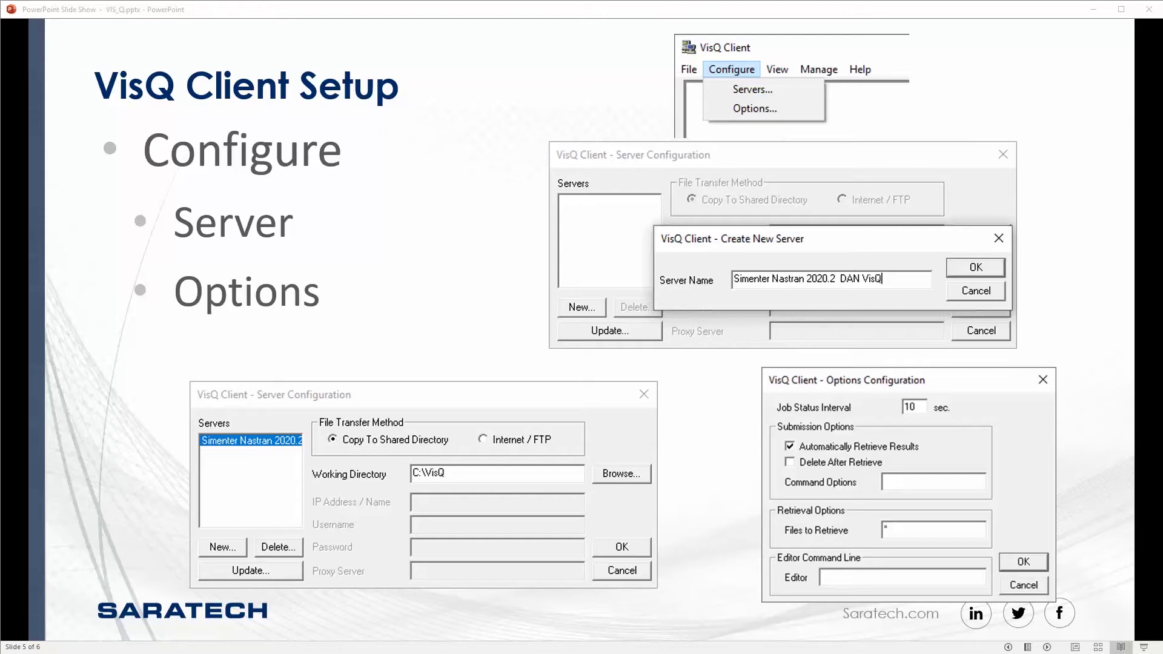
key(Right)
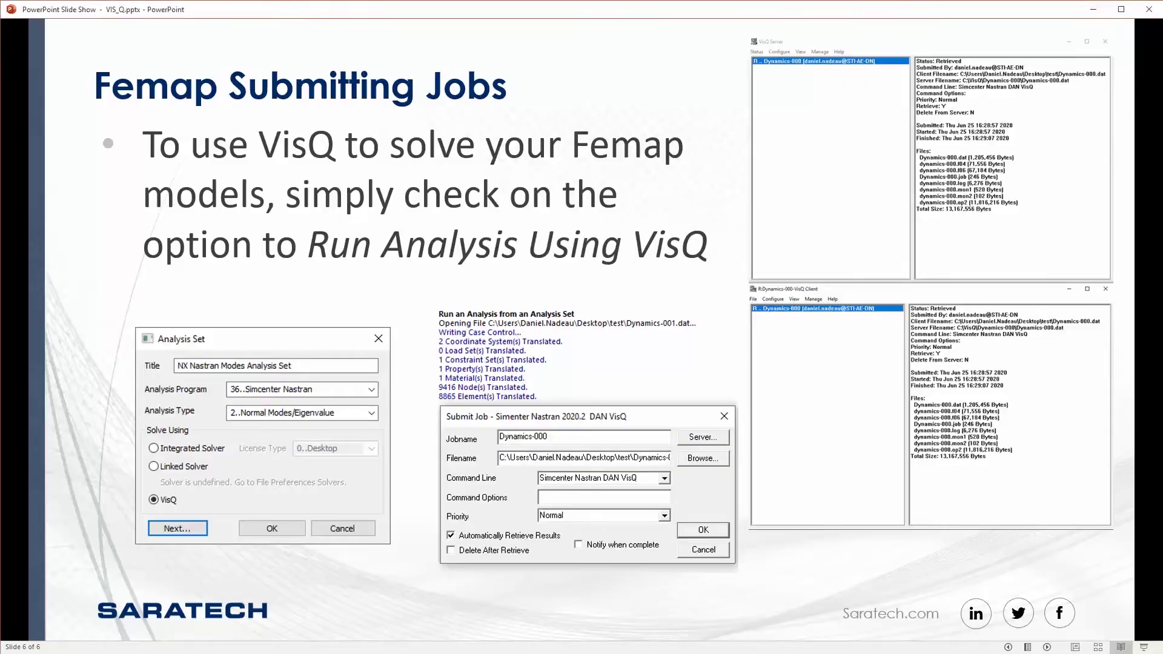
Switch to Simcenter Femap and open the NX Nastran Modes Analysis Set for editing through the Analysis Set Manager.
click(1093, 9)
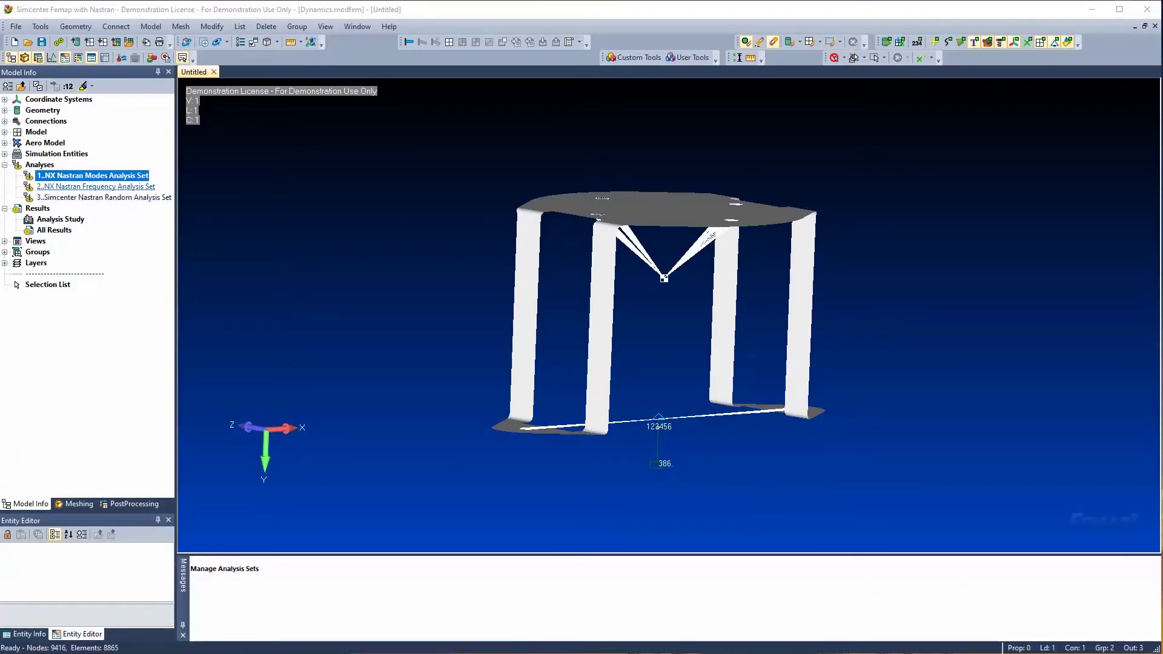
right_click(107, 177)
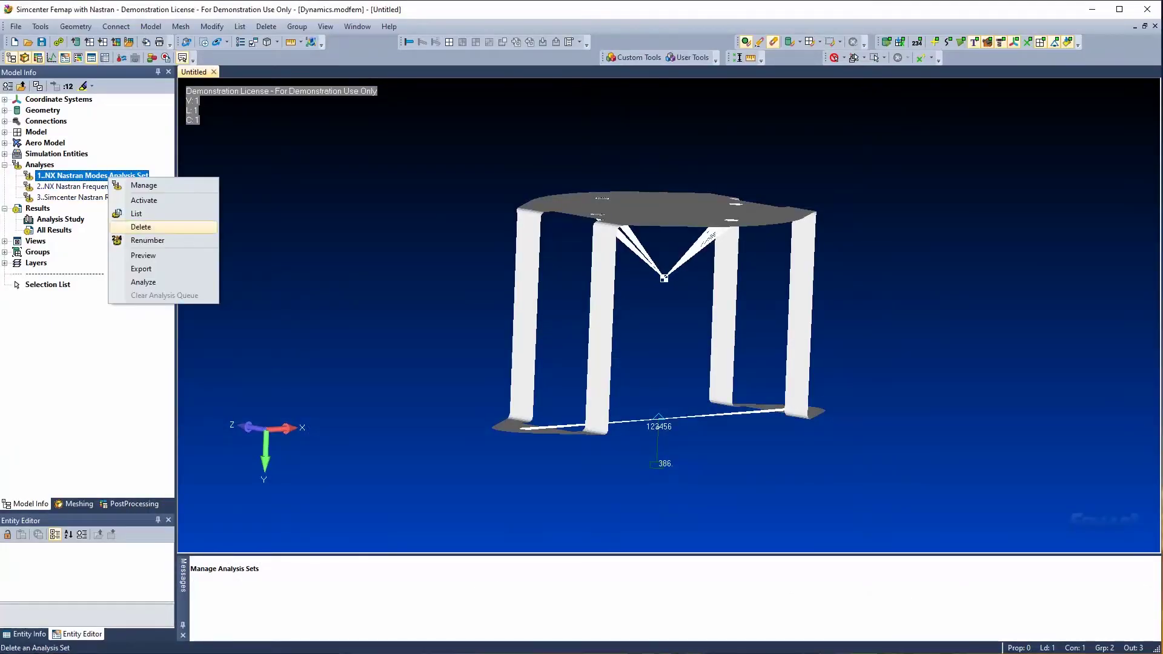
click(143, 185)
click(678, 443)
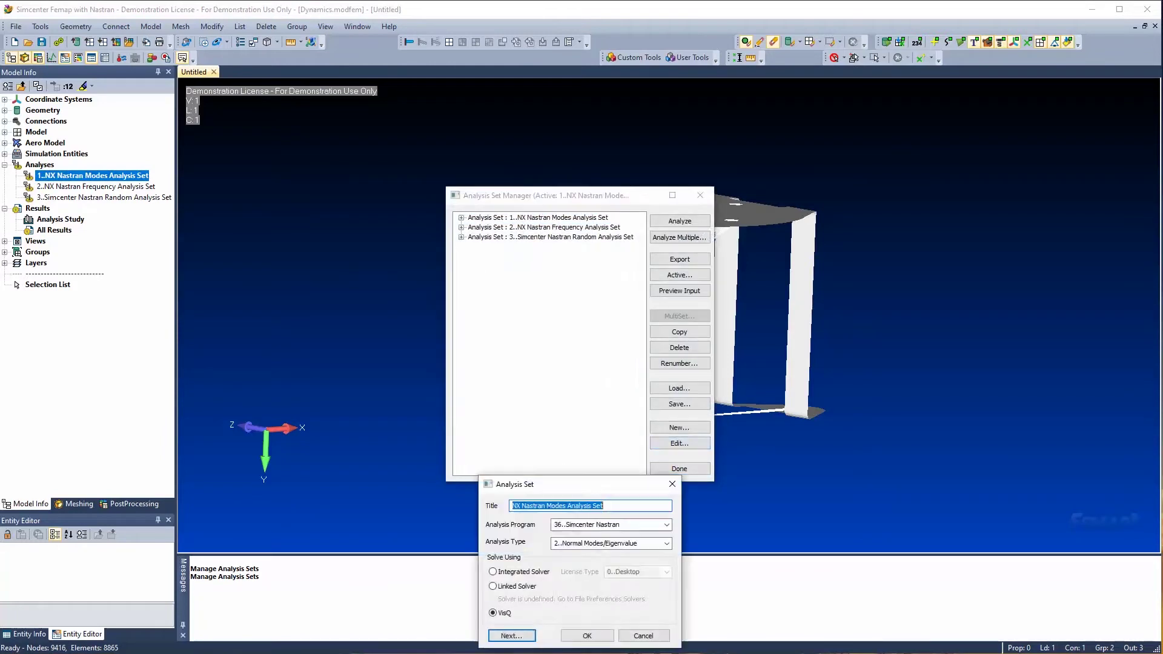
drag(582, 484, 569, 367)
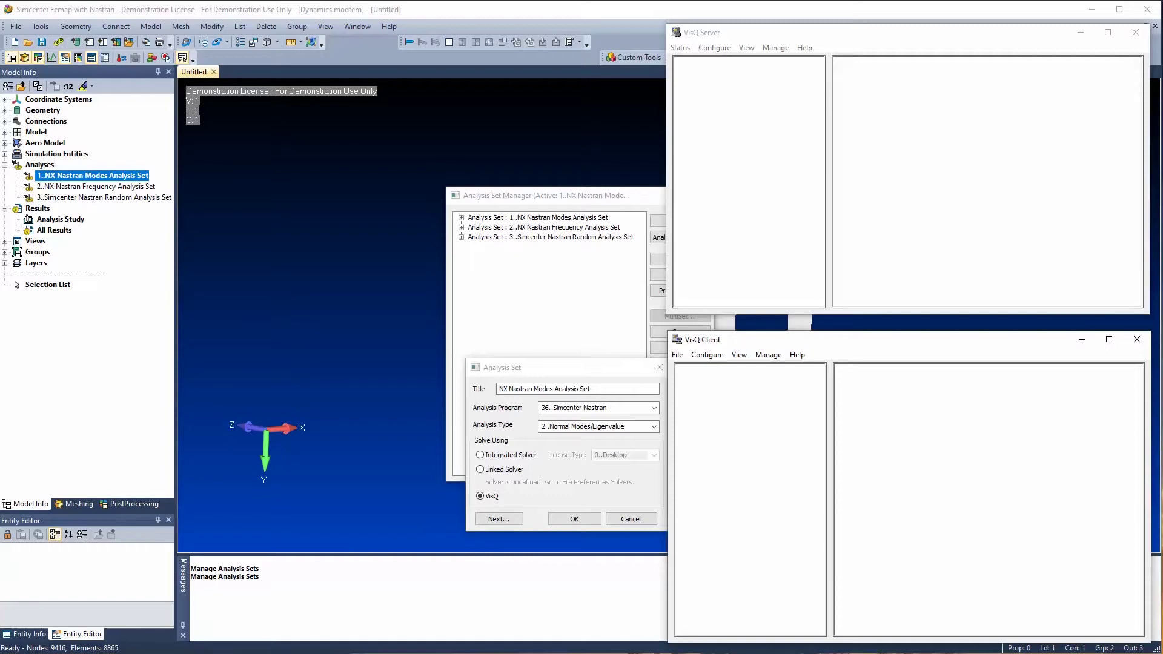
Switch to VisQ Server, check its working directory configuration and accept it.
click(714, 48)
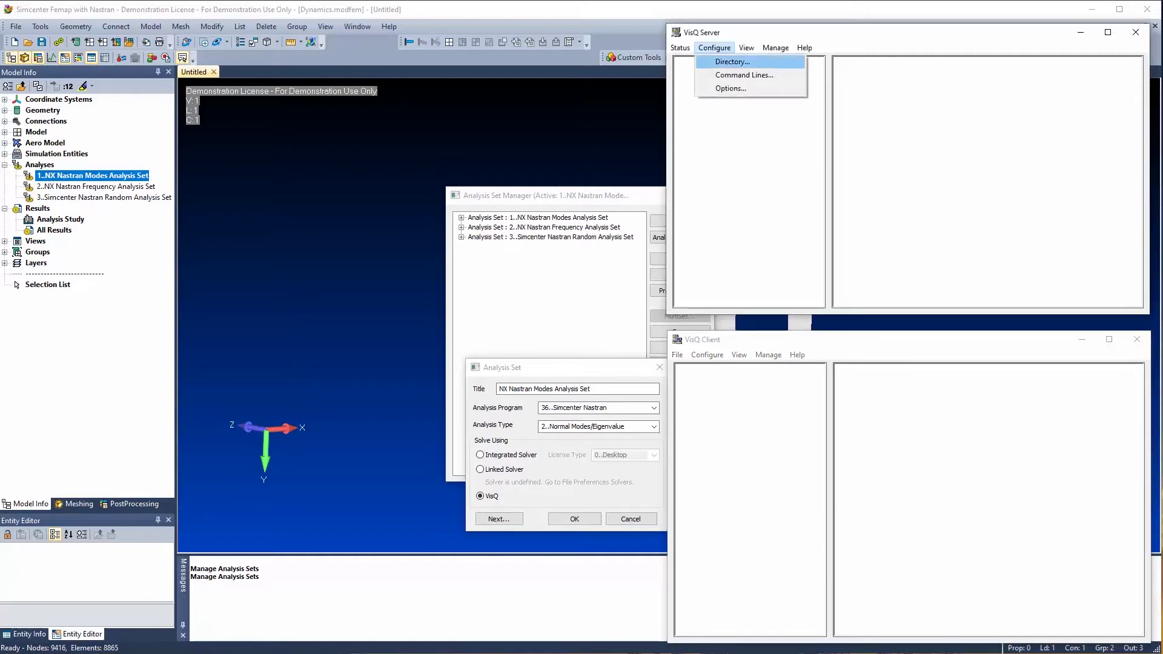
click(732, 61)
drag(503, 151, 764, 104)
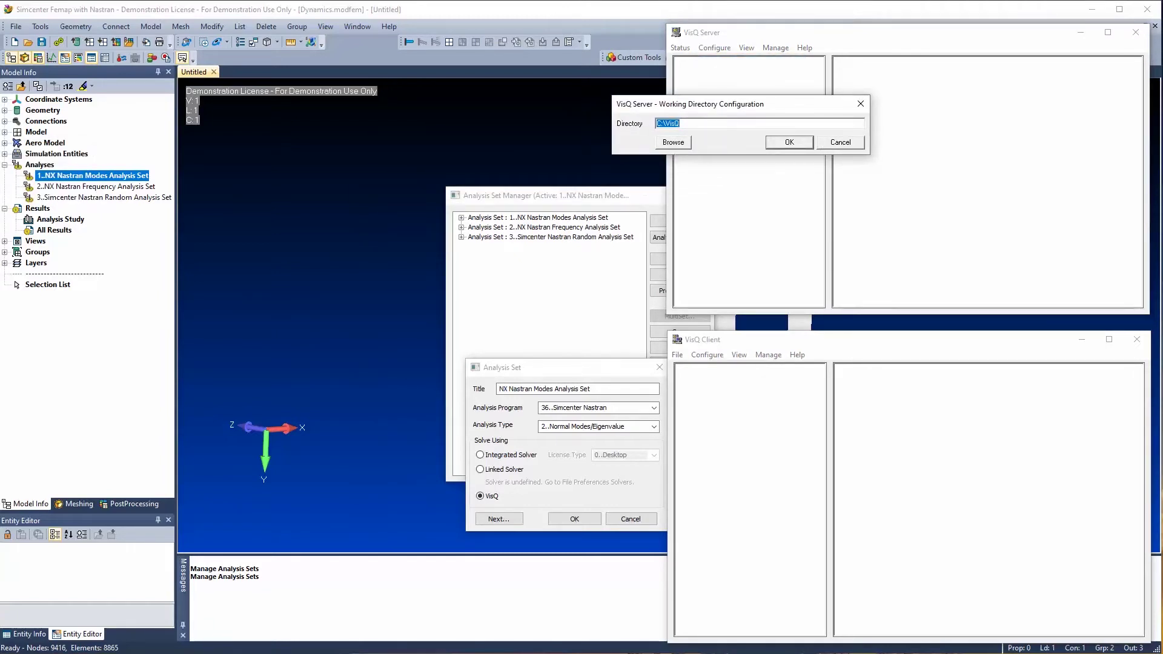
click(788, 142)
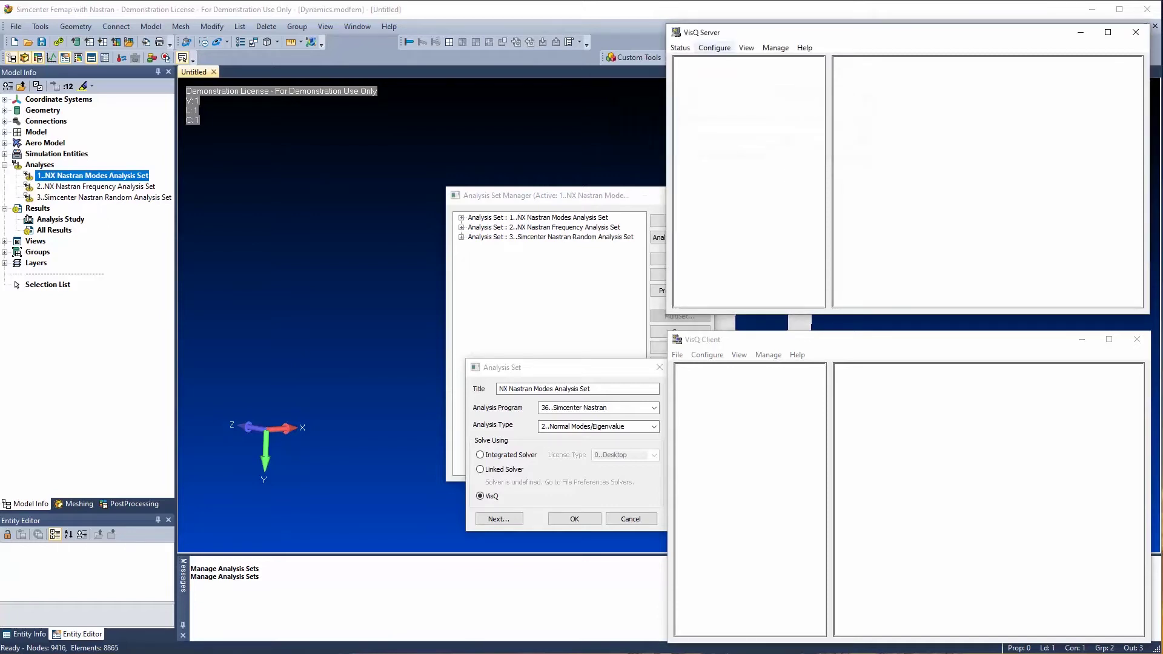
Review the VisQ Server command line configuration for Simcenter Nastran and its job submission options.
click(713, 48)
click(746, 74)
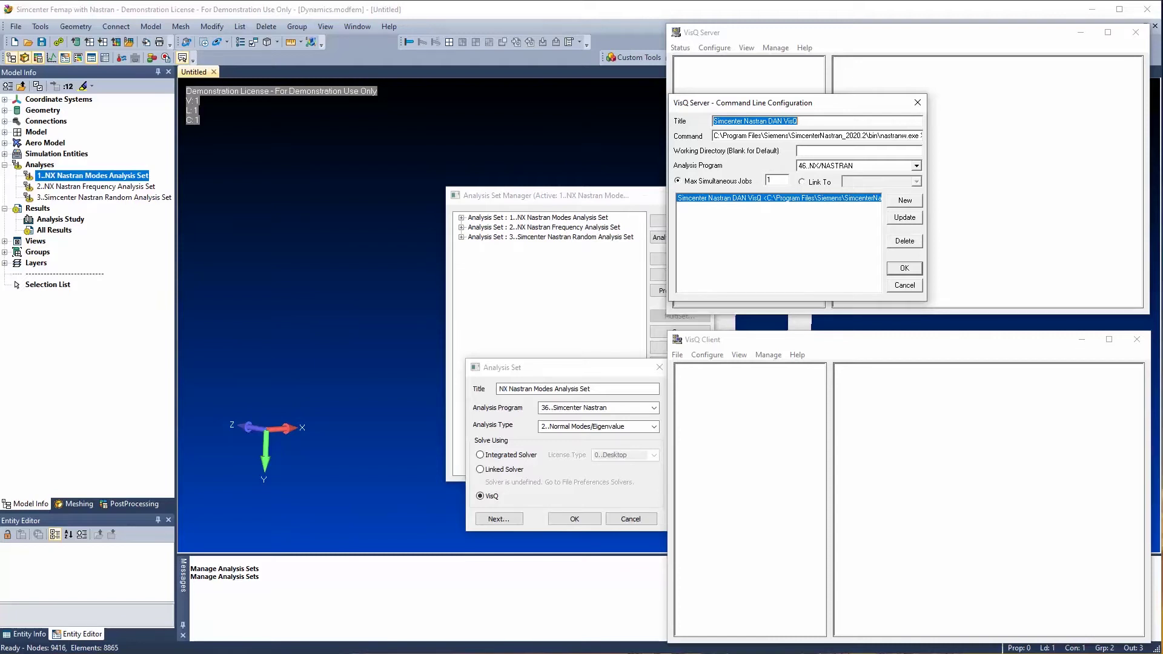
click(904, 268)
click(714, 48)
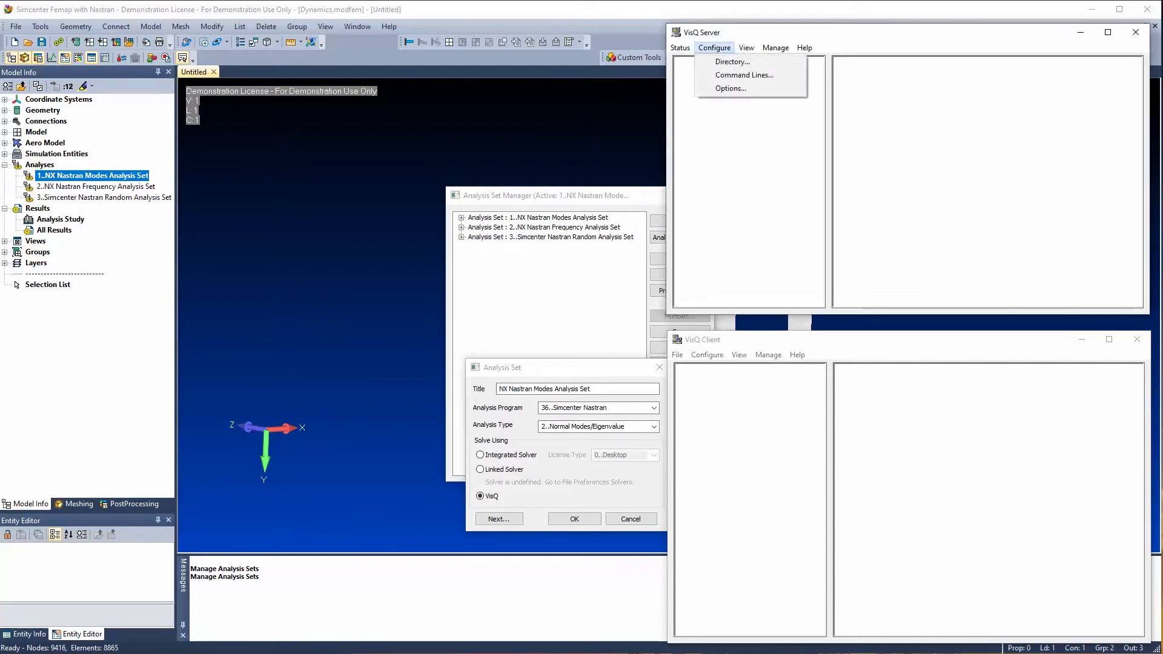
click(730, 88)
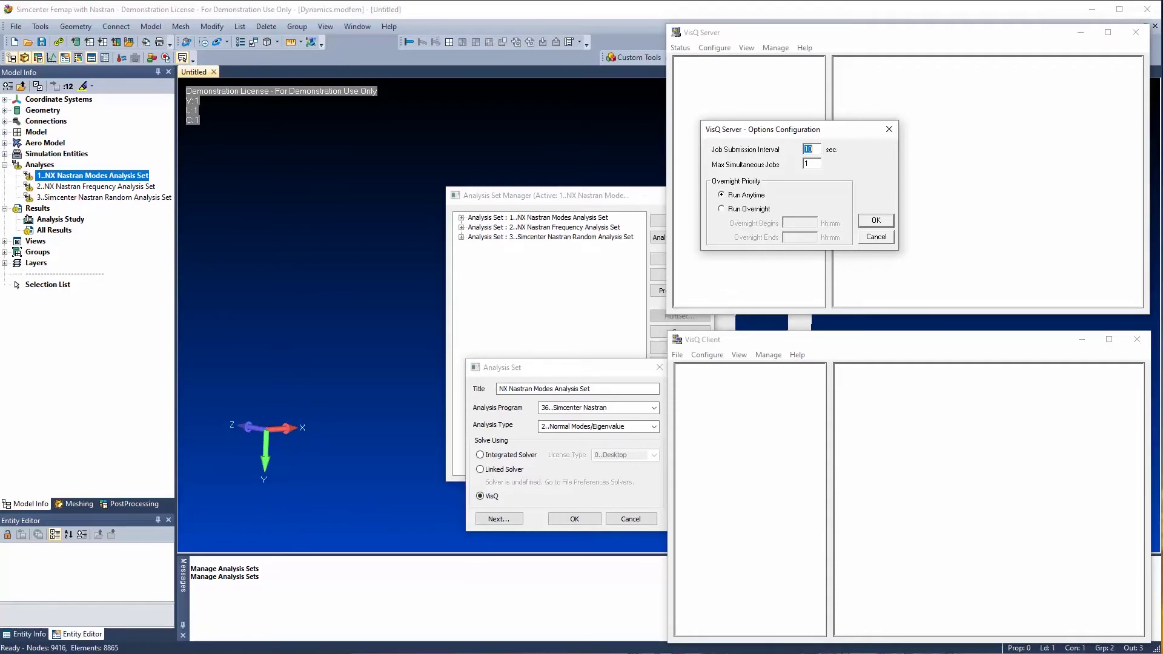
click(876, 237)
Switch to VisQ Client and review its server configuration and its job submission and retrieval options.
click(706, 355)
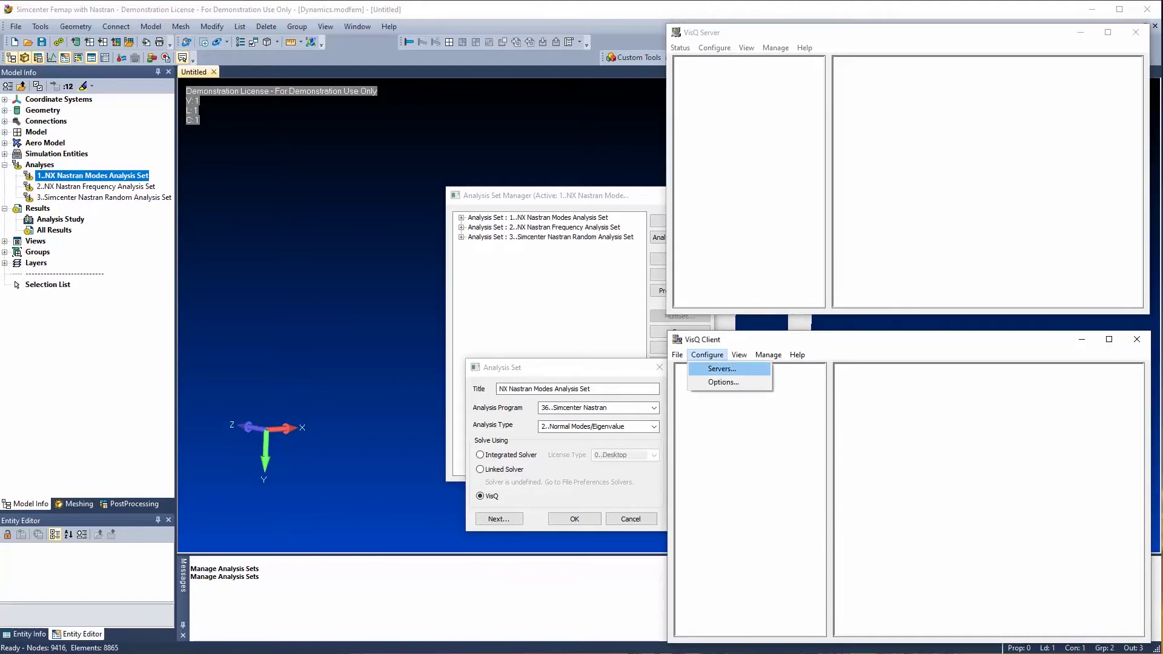
click(721, 369)
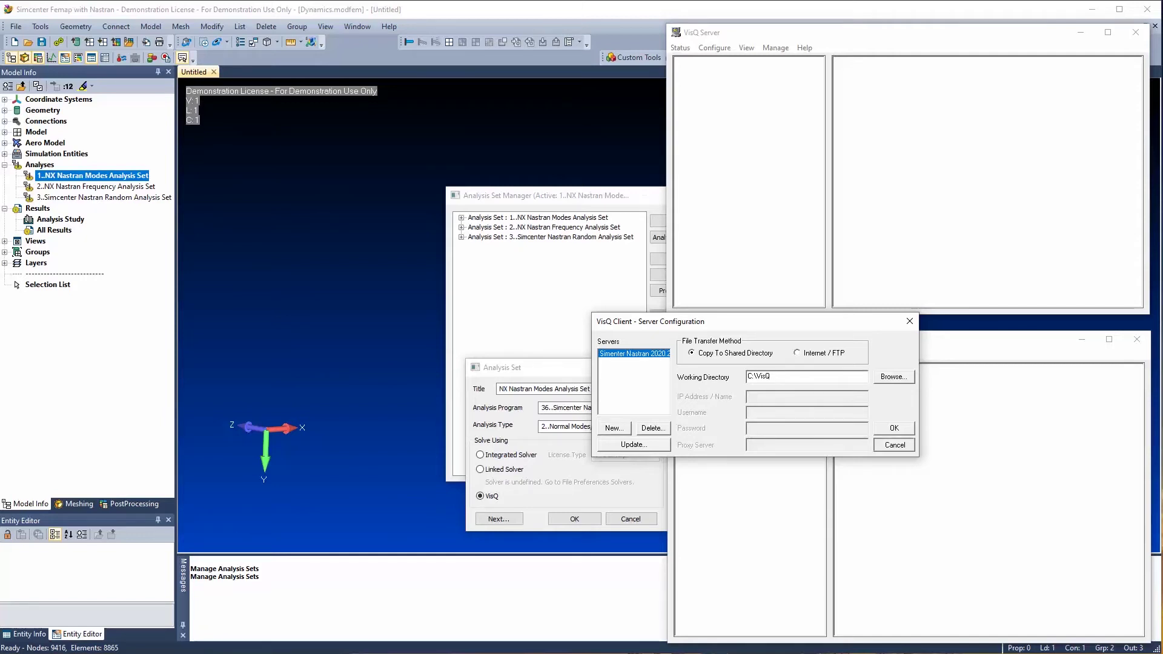
click(894, 428)
click(707, 355)
click(729, 382)
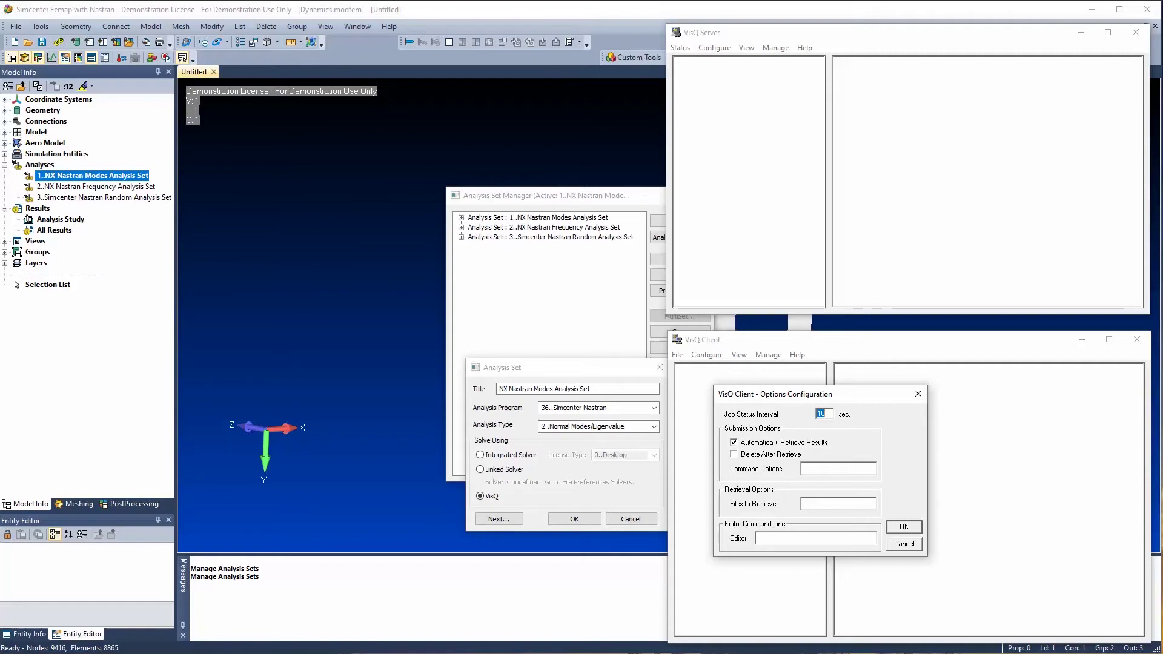
click(903, 544)
Return to Femap, accept the modes analysis set with VisQ as the solving method, and start its analysis.
key(alt+Tab)
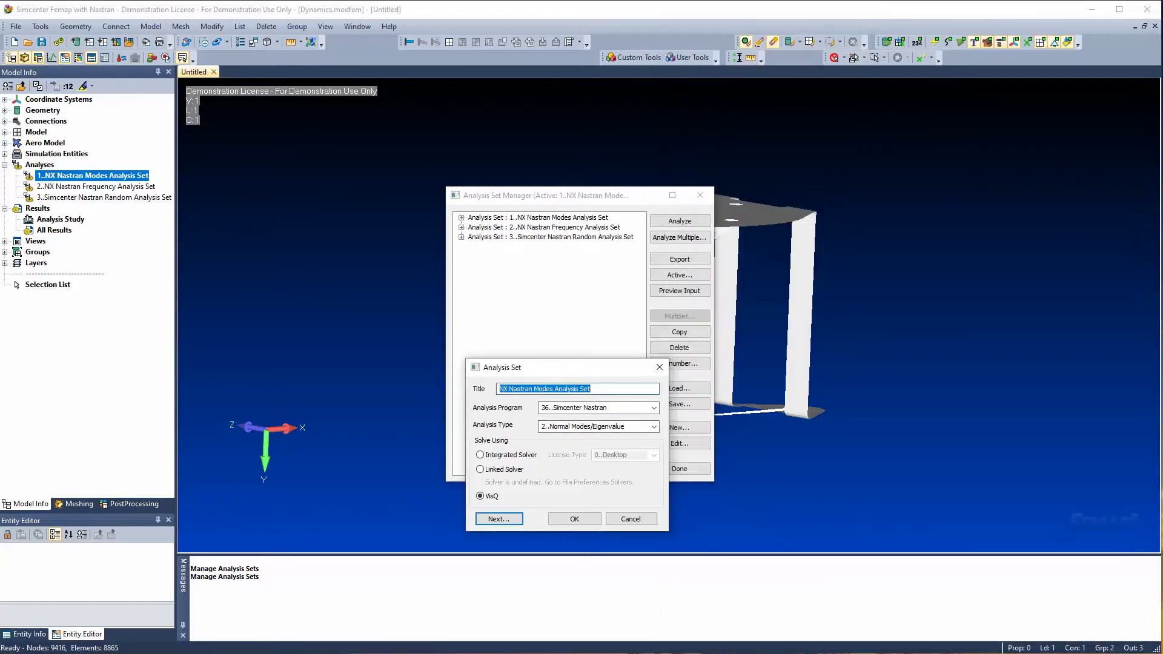
key(alt+Tab)
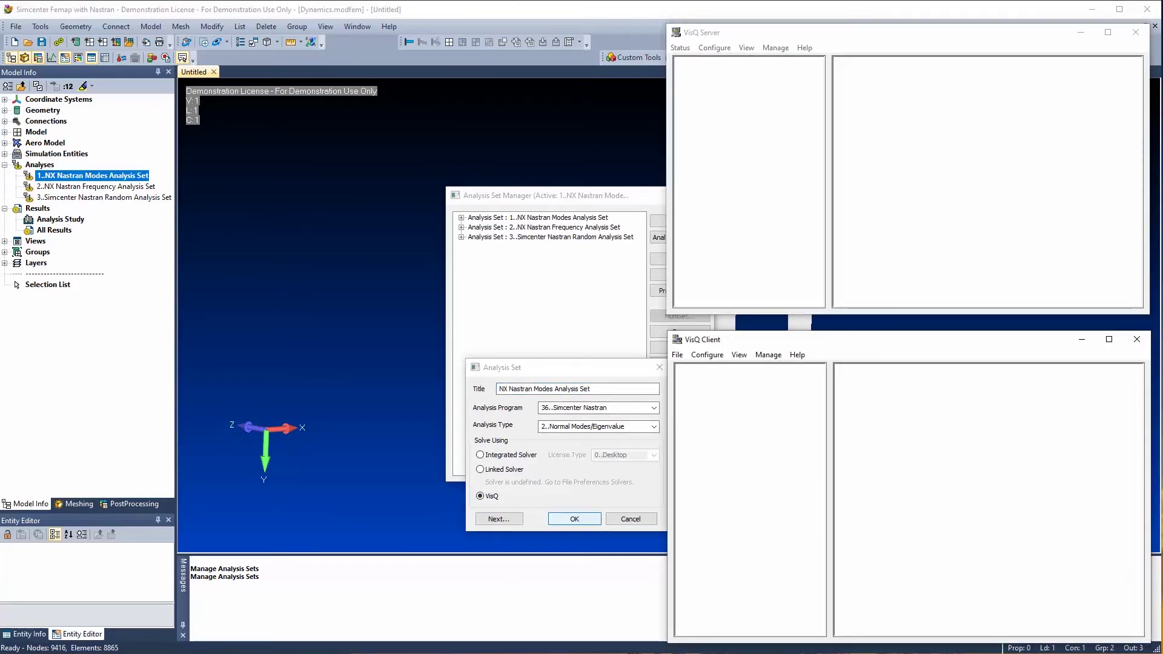
click(574, 519)
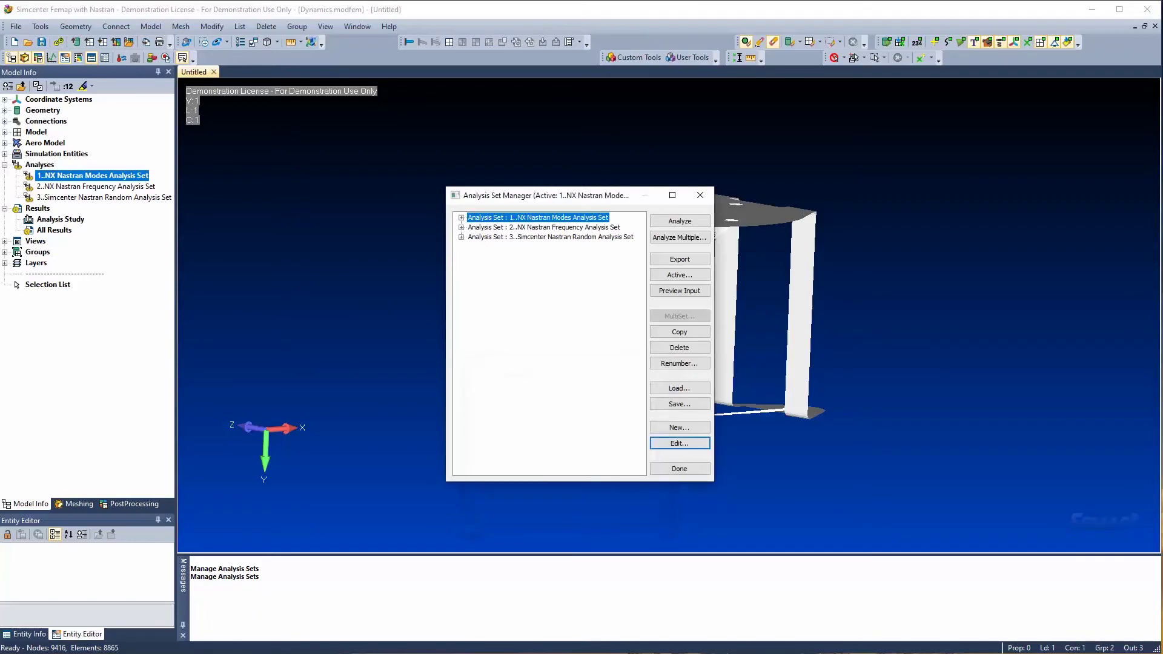
click(679, 221)
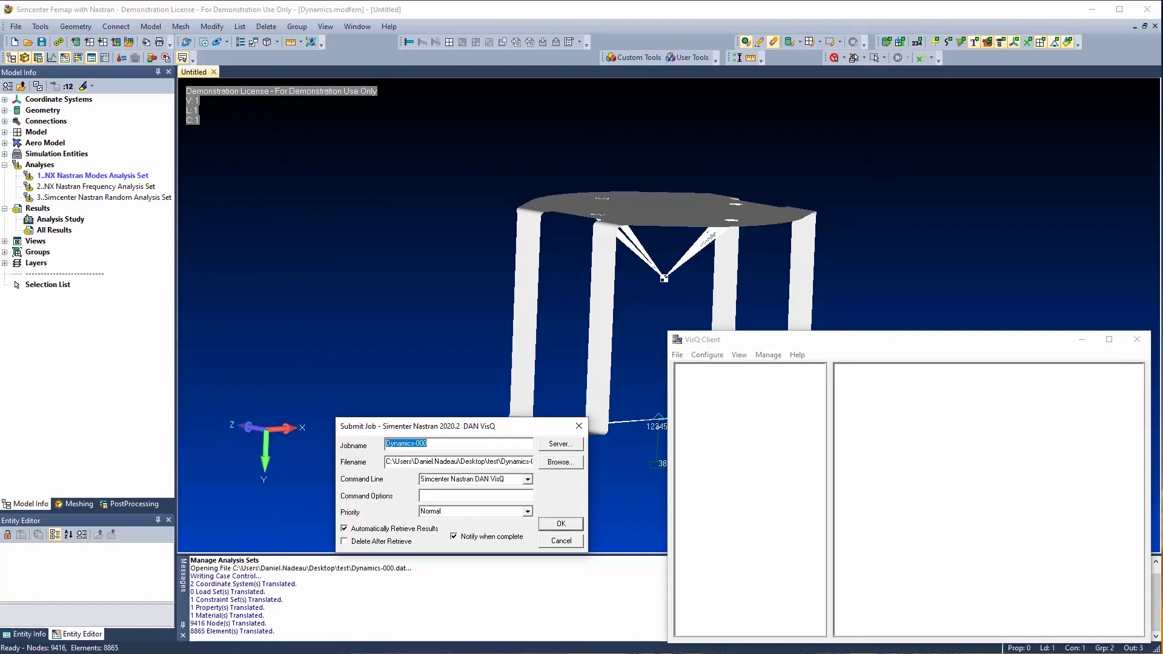
Choose Dynamics-000.dat from the Desktop test folder as the job's input file and submit the job.
click(561, 462)
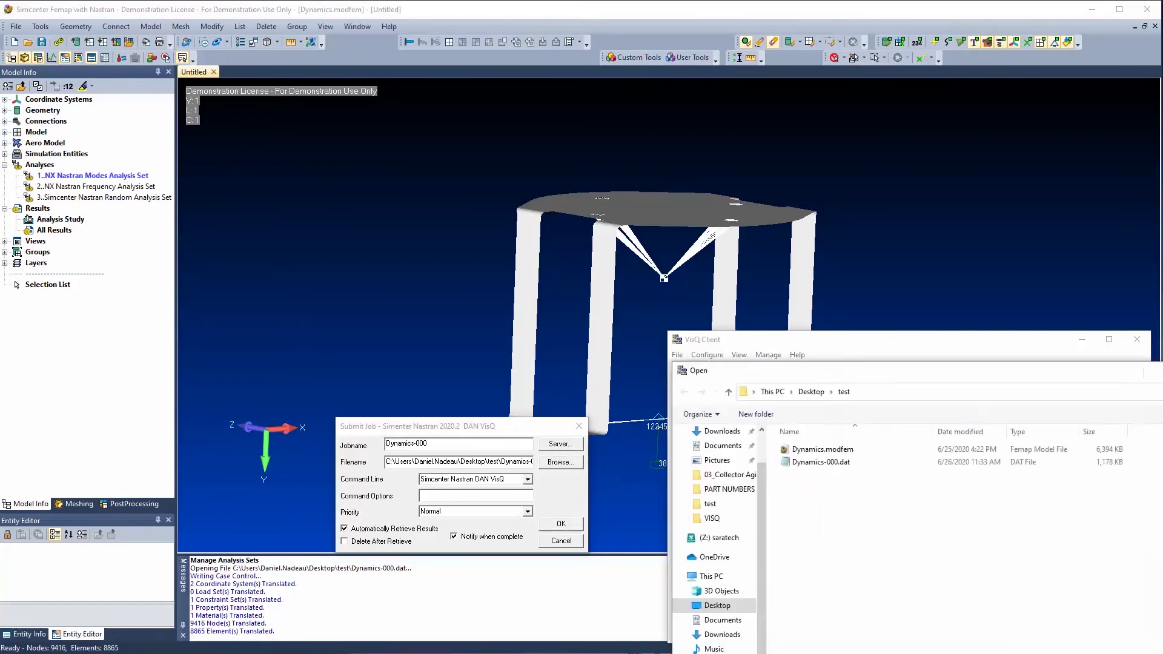
click(821, 462)
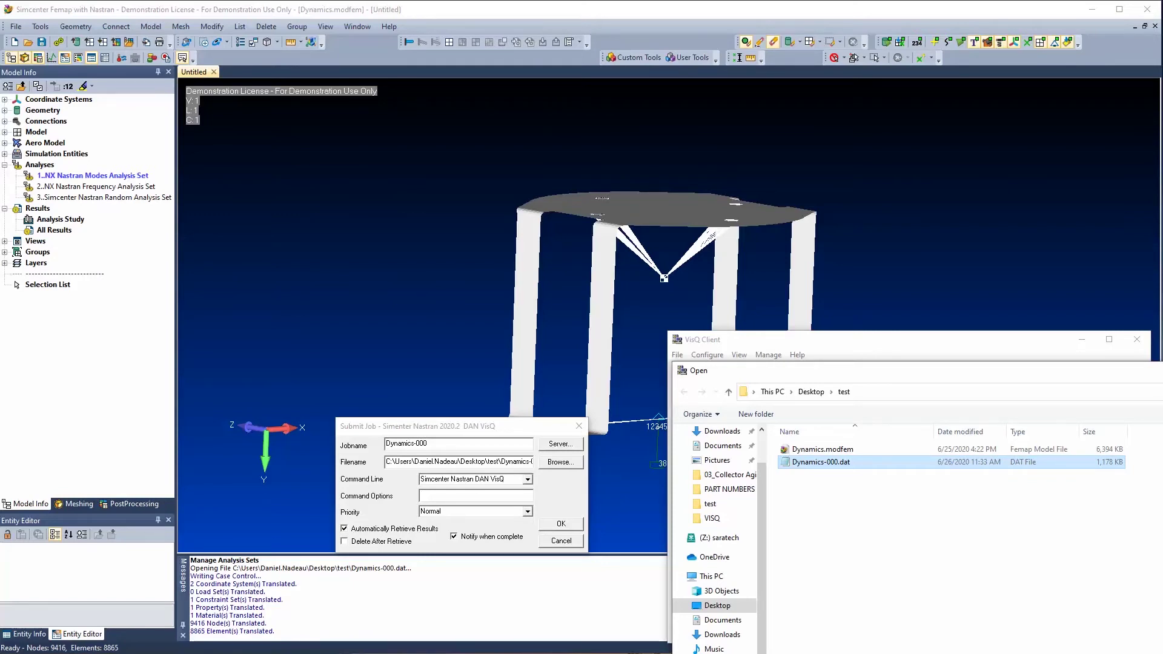
key(Return)
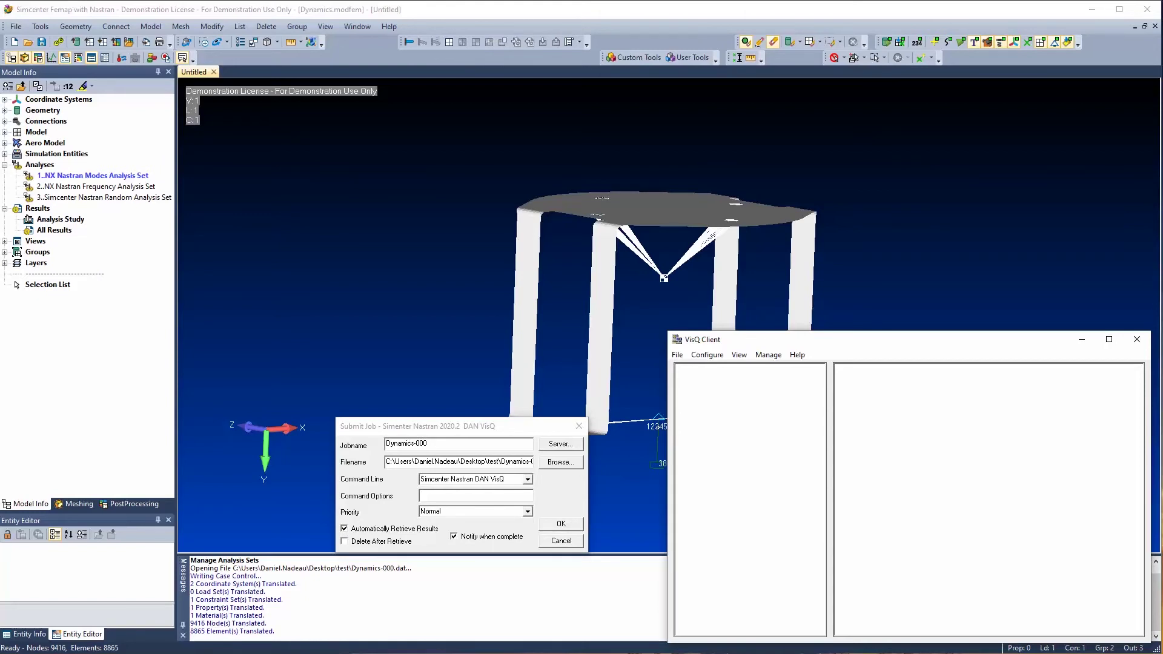
key(Return)
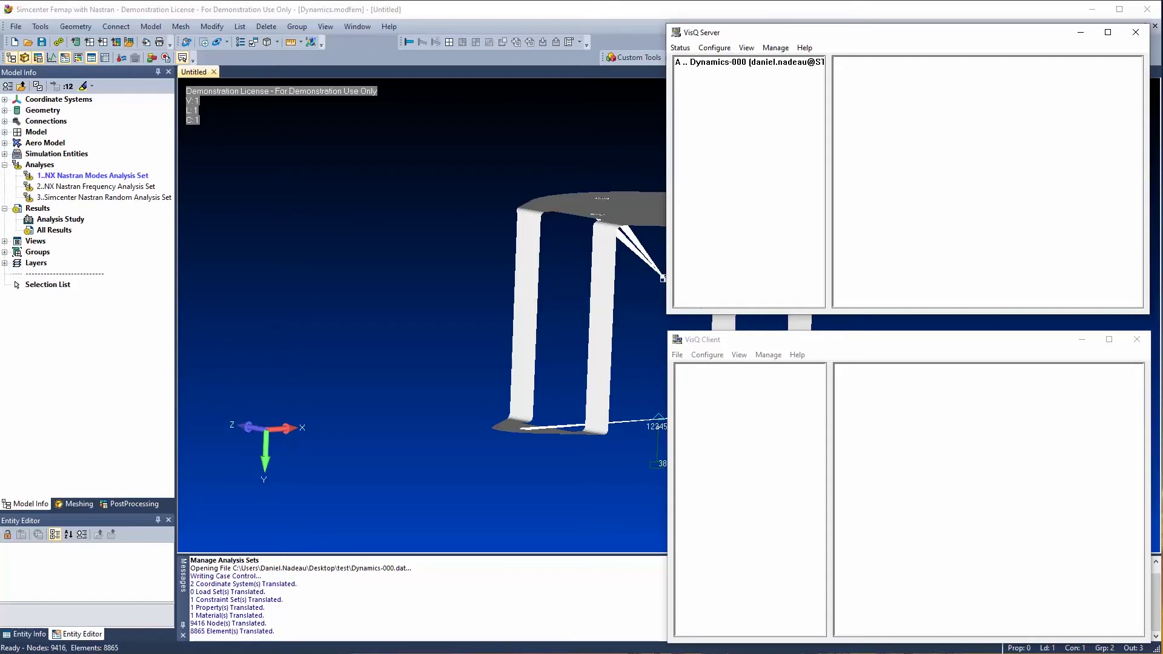
Inspect the Dynamics-000 job in VisQ Server, and its files in the Desktop test folder and C:\VisQ\Dynamics-000 in File Explorer.
click(749, 63)
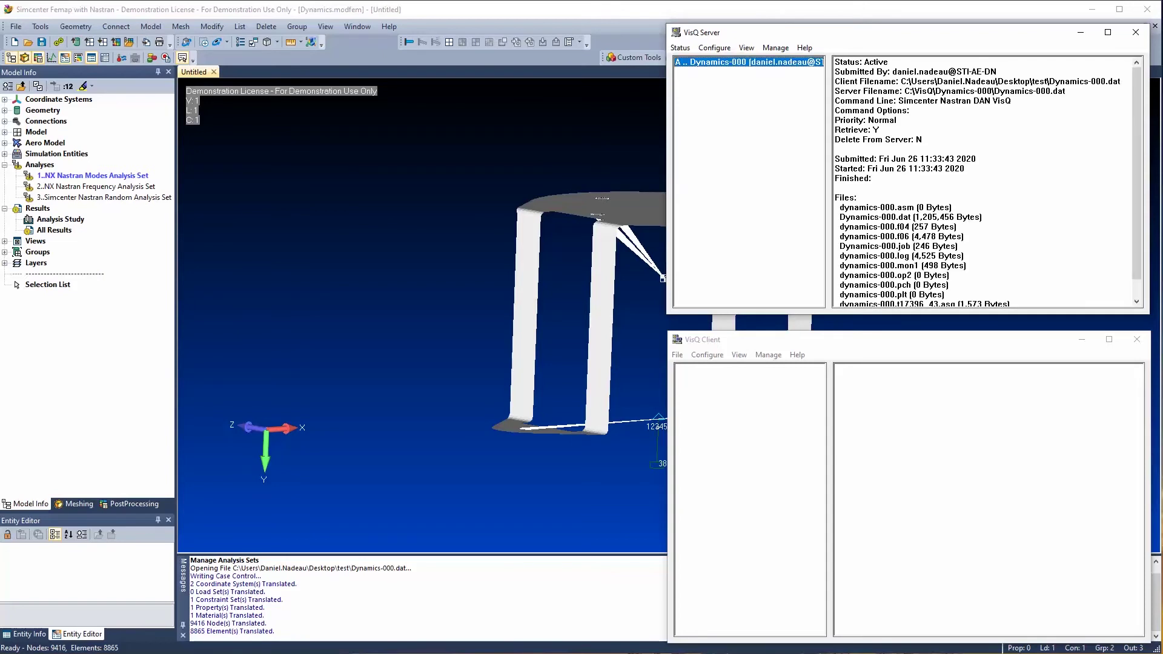
key(alt+Tab)
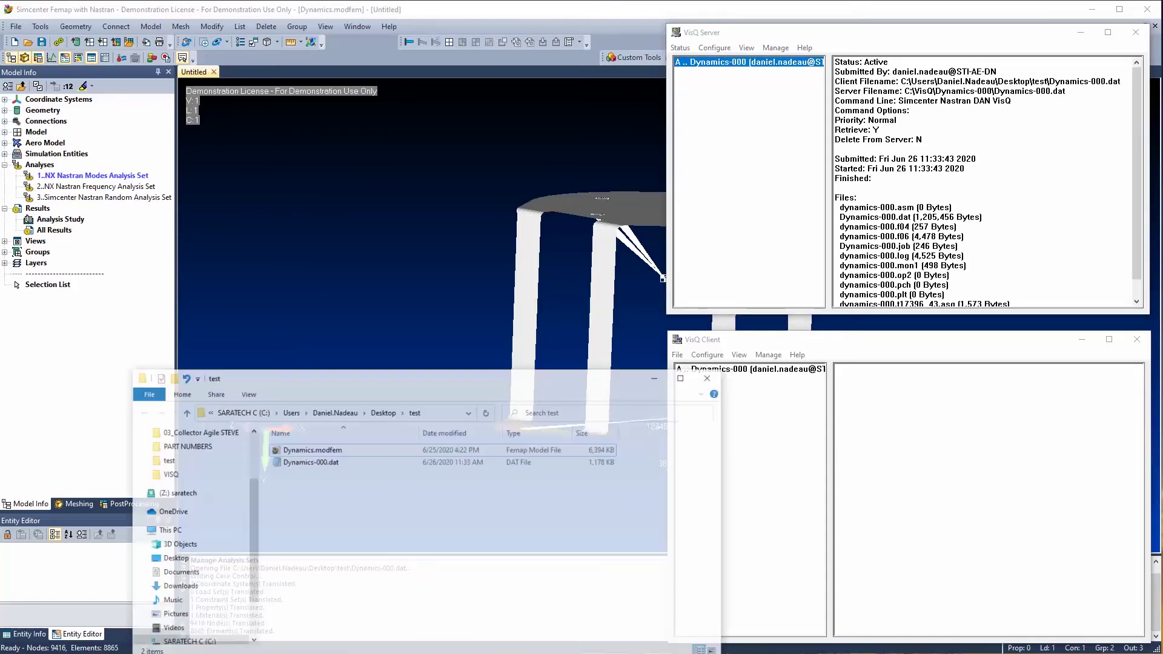
drag(412, 354, 319, 317)
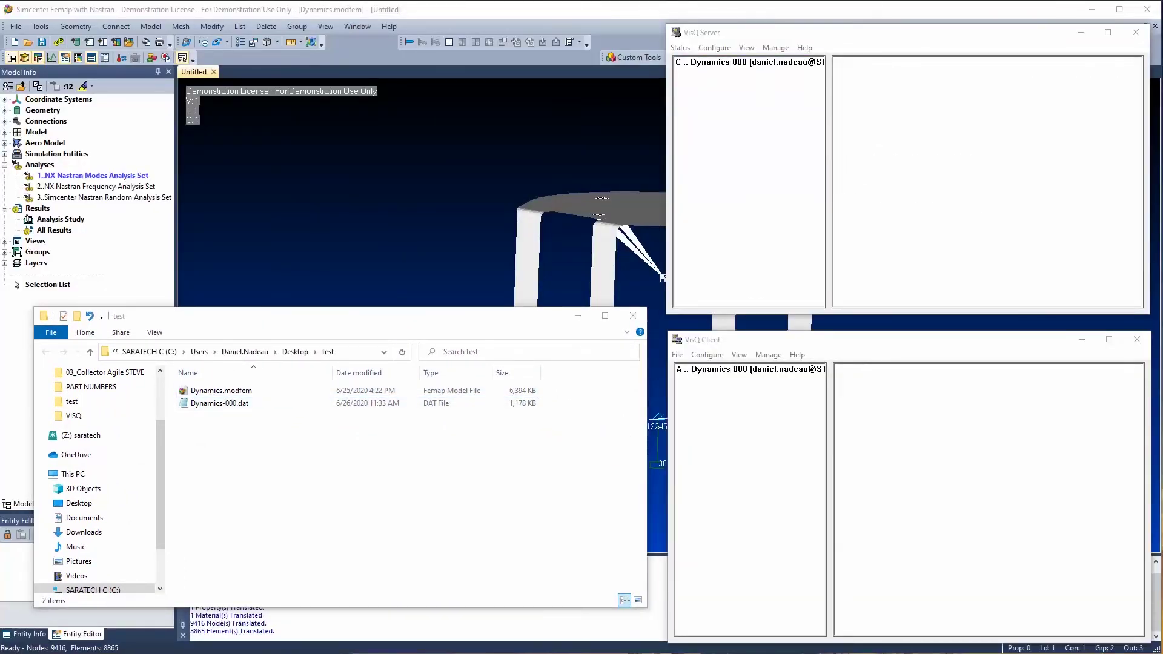
key(alt+Tab)
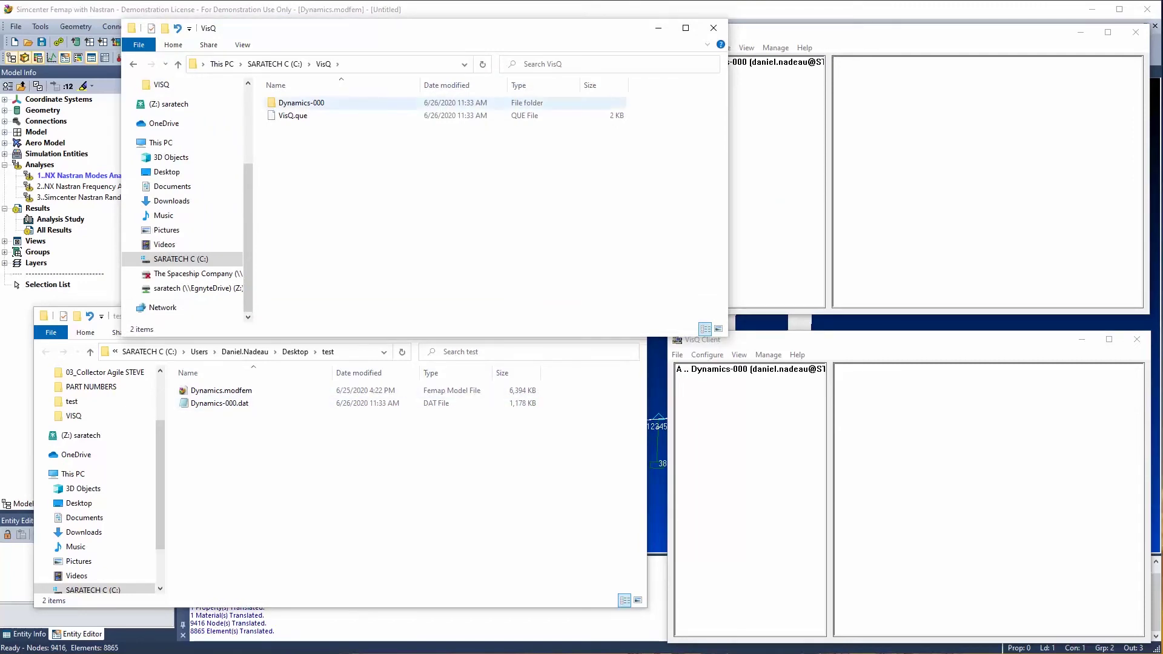
double_click(302, 103)
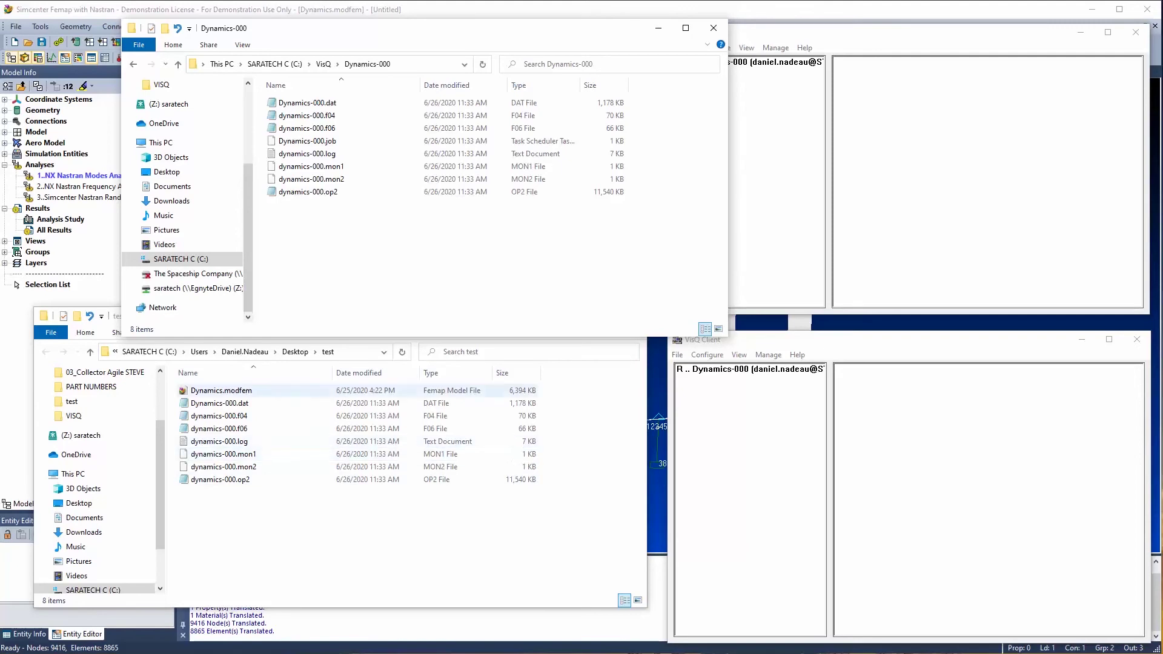
Minimize both File Explorer folders, VisQ Client and VisQ Server to return to the Femap model.
click(569, 371)
click(577, 315)
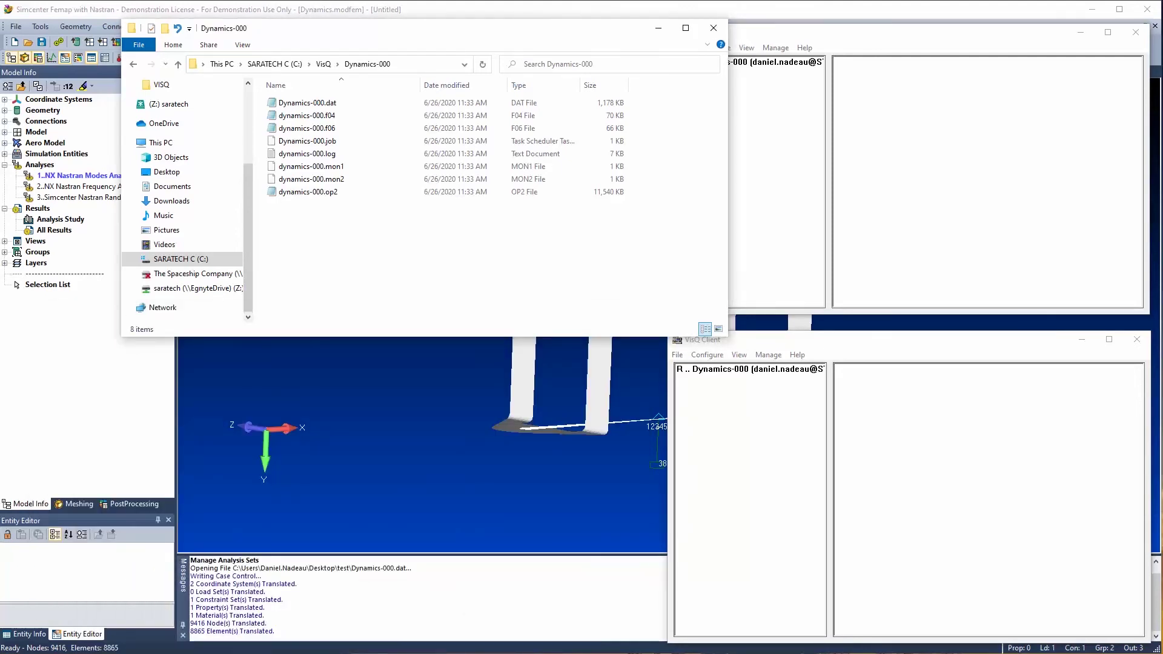
key(super+Down)
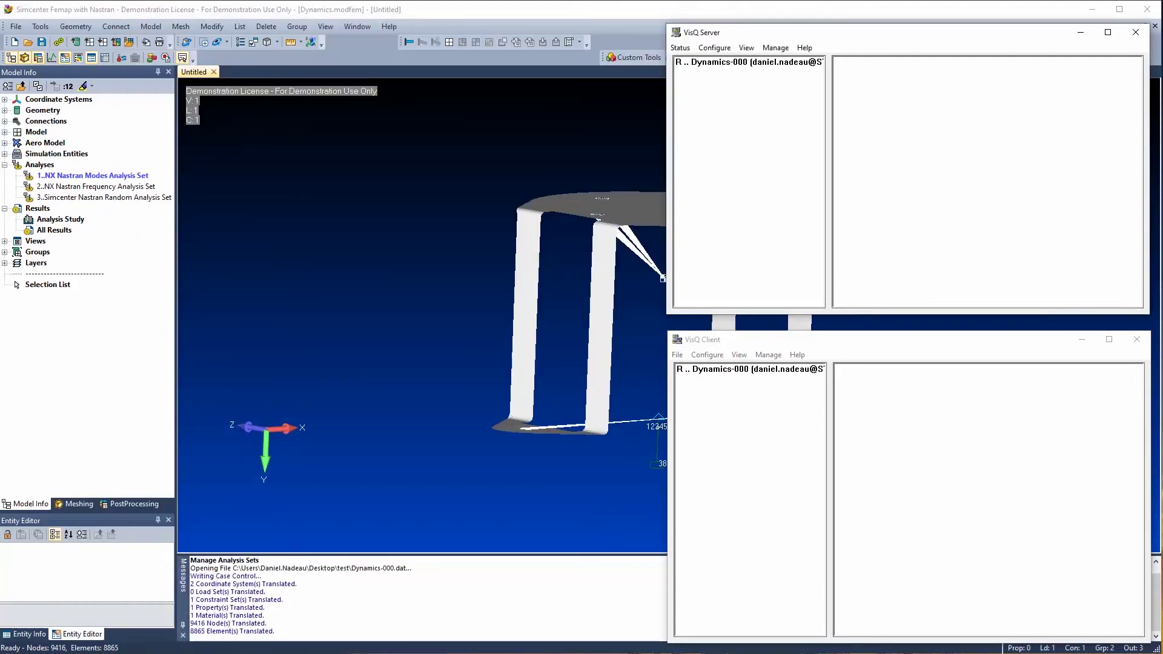
click(1081, 339)
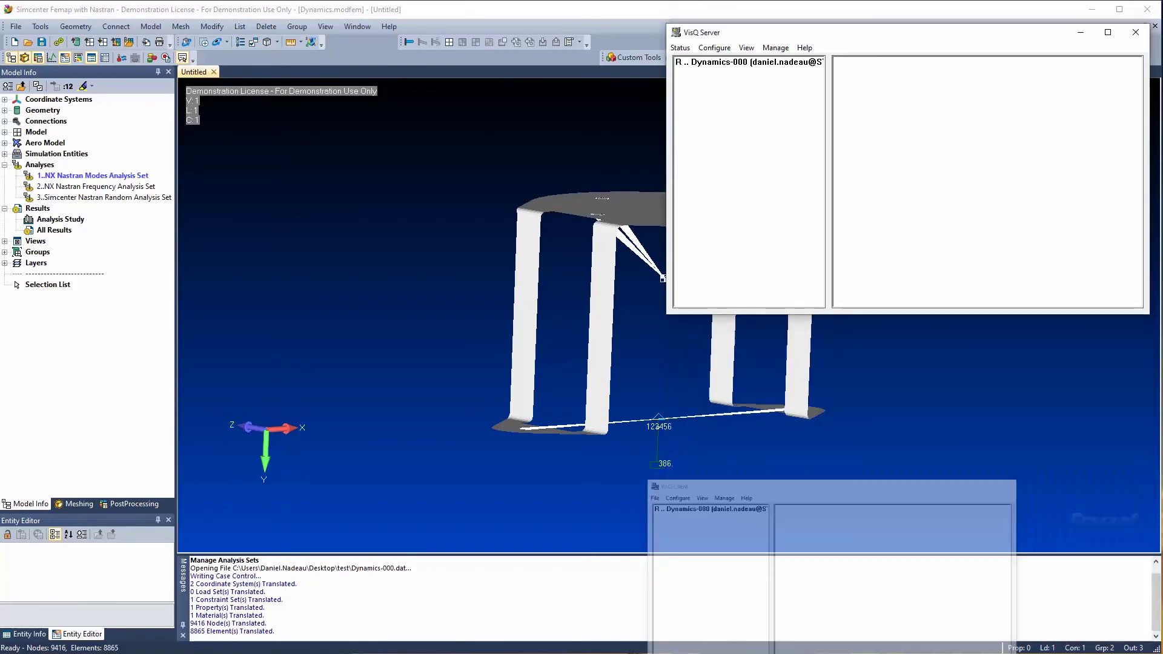
click(1080, 32)
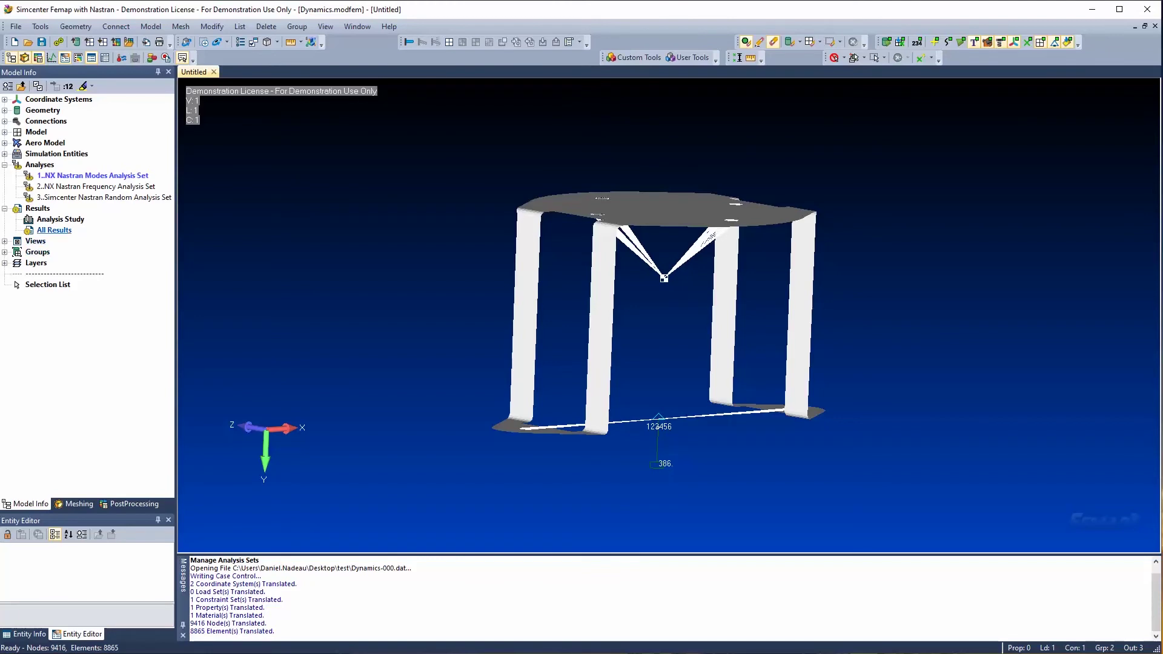
Import the modes analysis results in NASTRAN format with Simcenter Nastran selected, and expand All Results in the model tree.
right_click(37, 209)
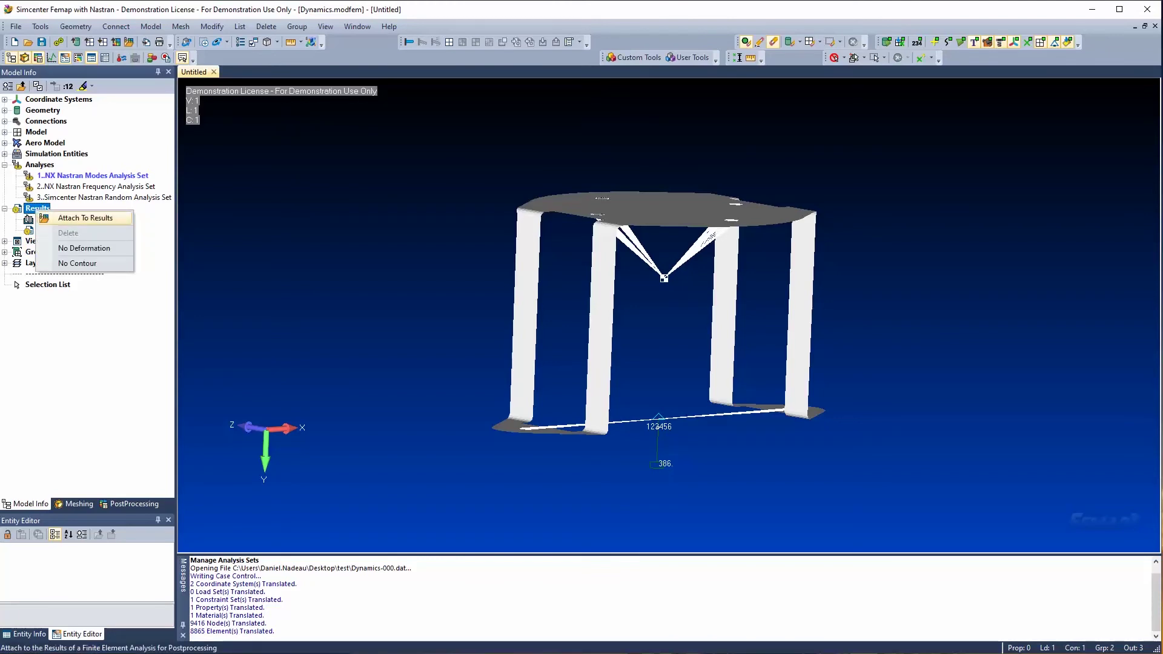
click(15, 26)
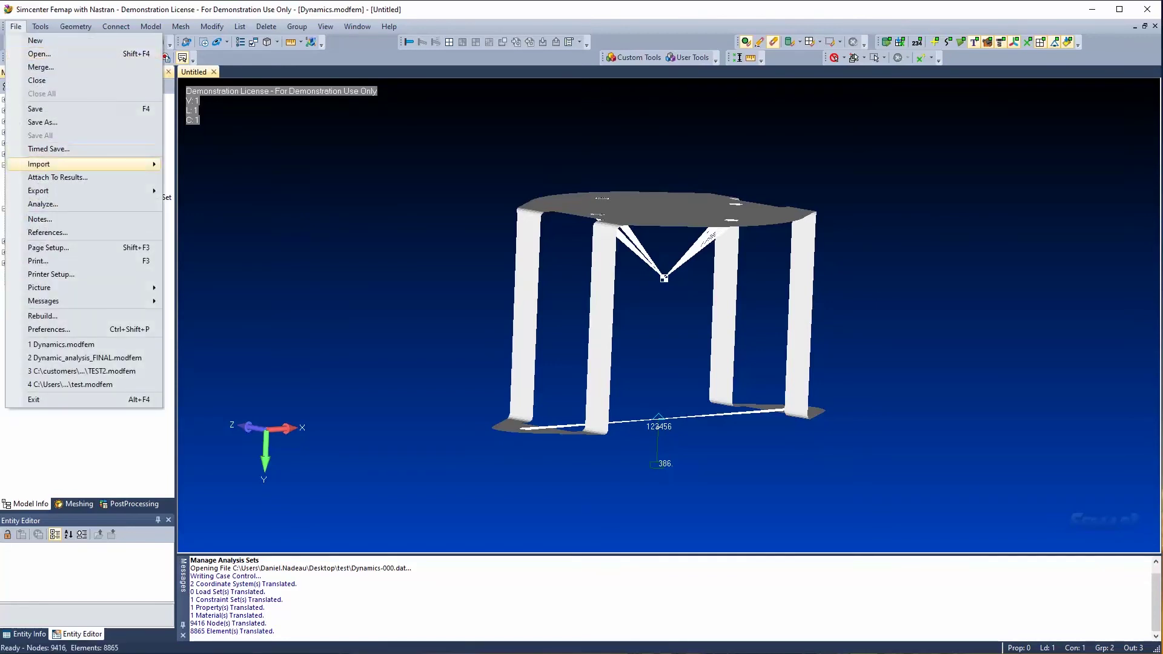
mouse_move(91, 164)
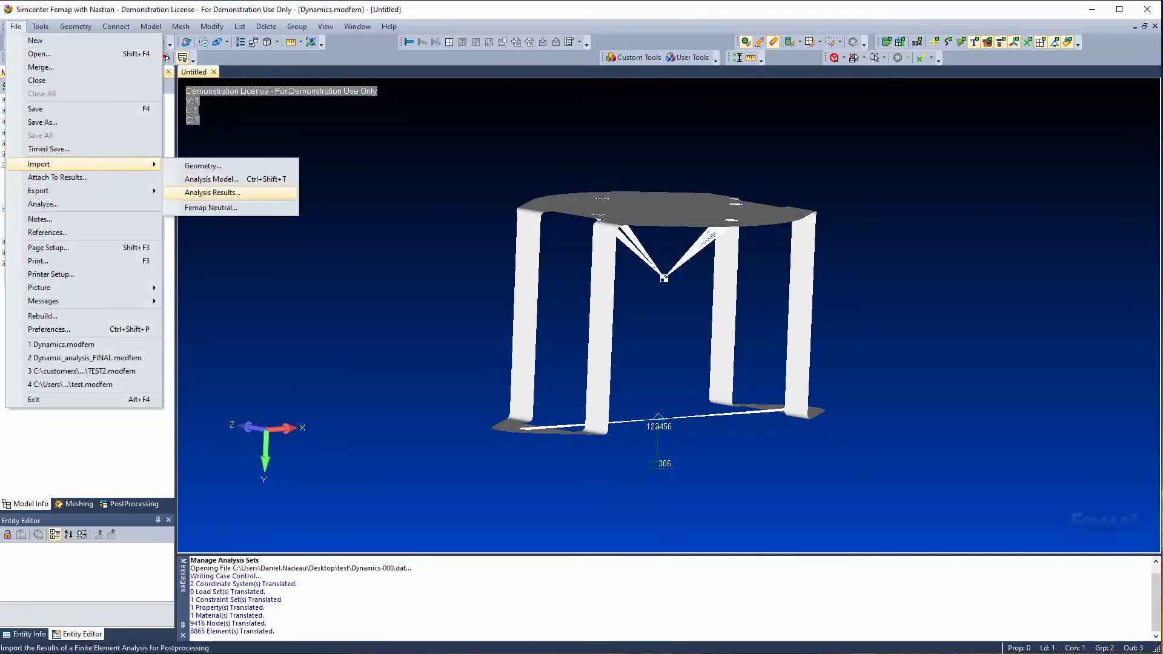
click(212, 192)
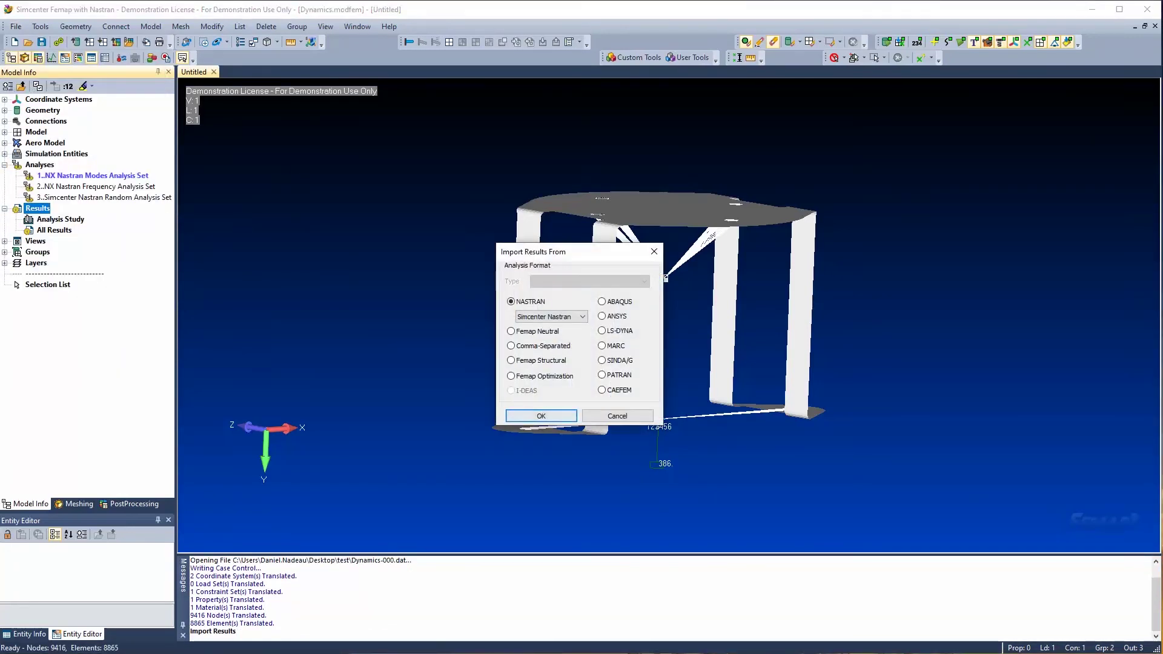
key(Return)
click(904, 628)
double_click(54, 230)
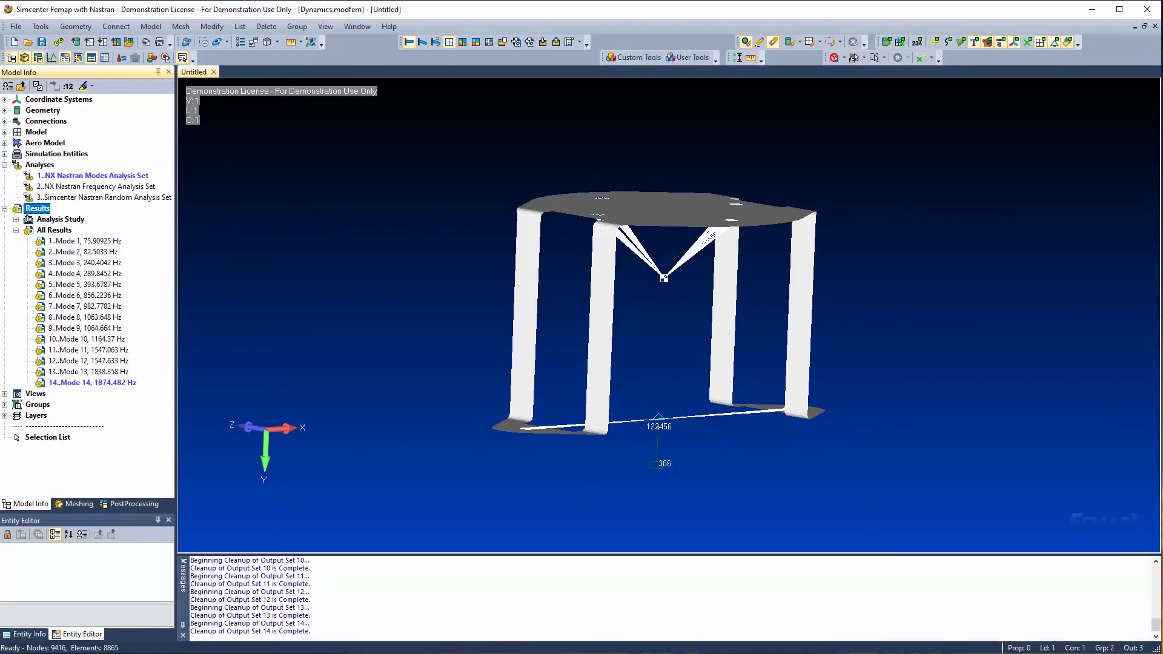
Bring up VisQ.pdf in Adobe Acrobat Reader, fit its window over the Femap model, and collapse the tools pane to enlarge the page.
drag(1151, 612, 269, 34)
drag(394, 273, 998, 582)
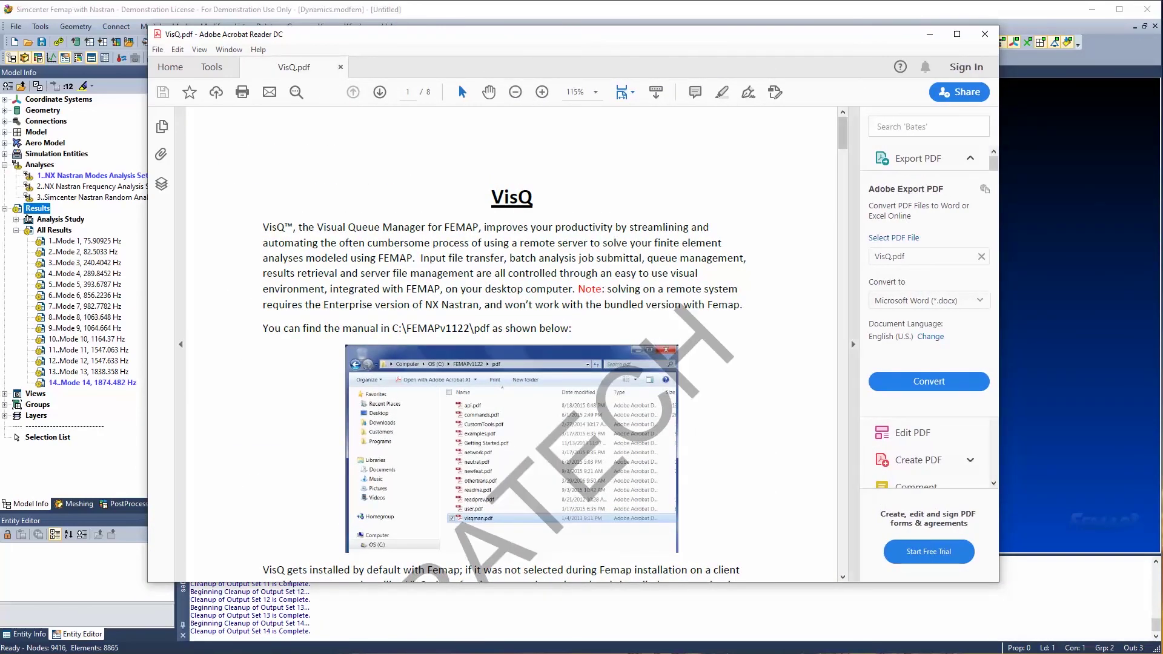
click(854, 344)
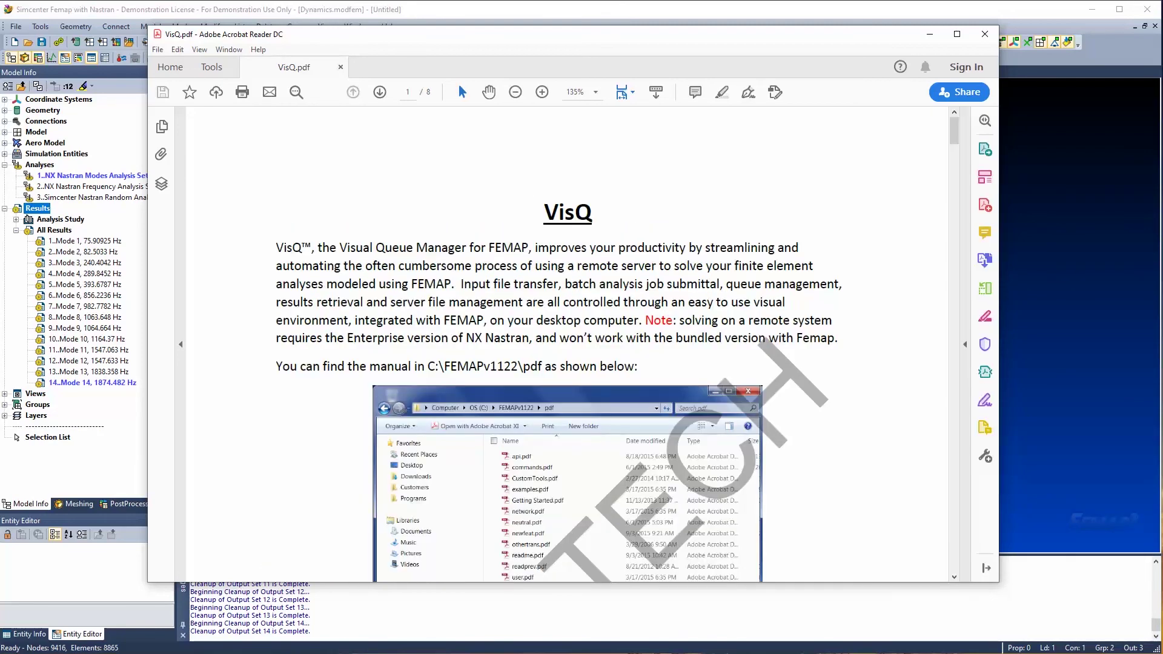